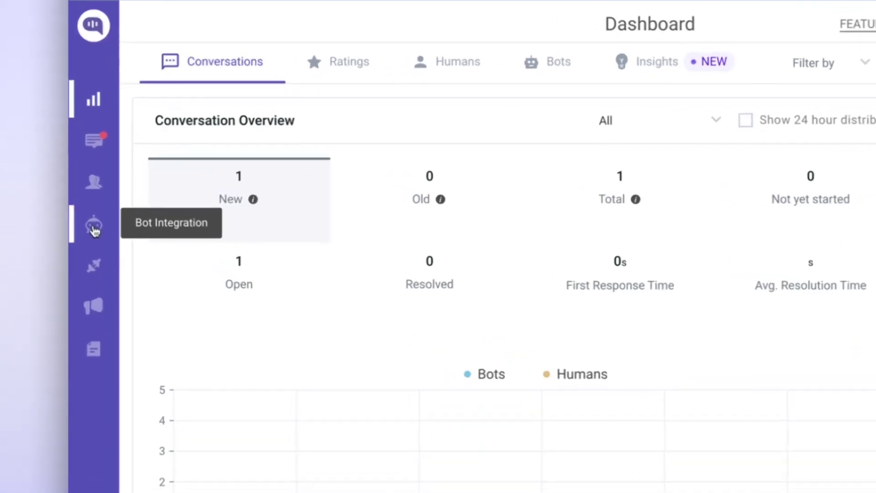
- Open the bot builder for Kompose AI Bot from the list of managed bots
{"action": "left_click", "coordinate": [94, 228]}
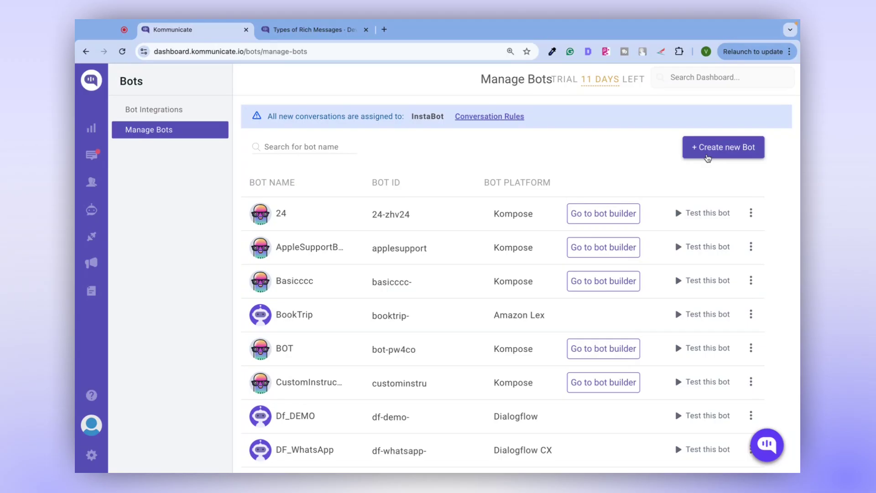
{"action": "scroll", "coordinate": [454, 296], "scroll_direction": "down", "scroll_amount": 5}
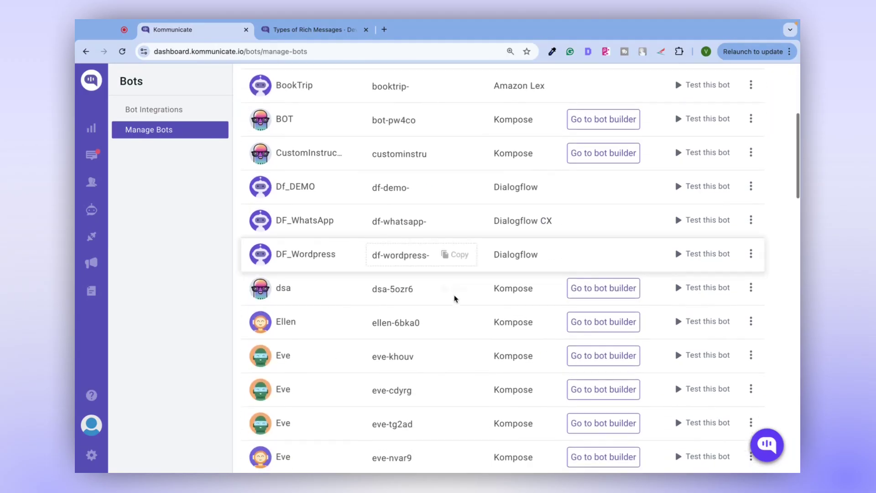
{"action": "scroll", "coordinate": [454, 299], "scroll_direction": "down", "scroll_amount": 12}
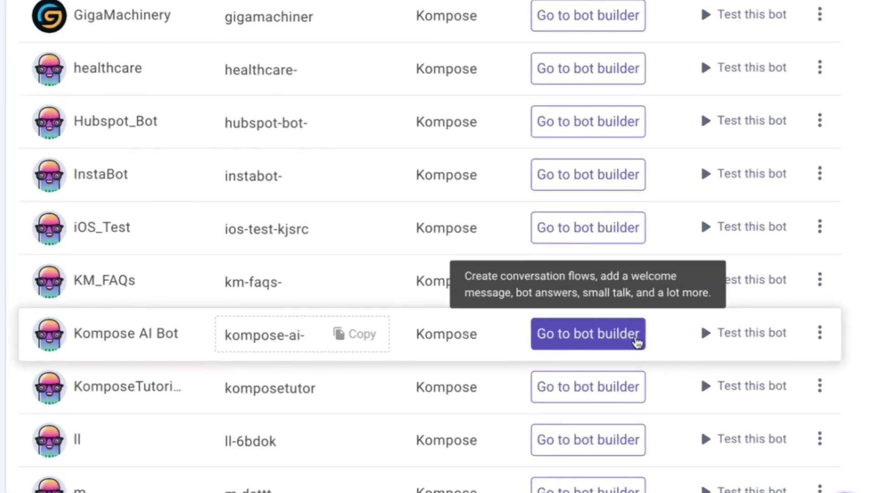
{"action": "left_click", "coordinate": [637, 341]}
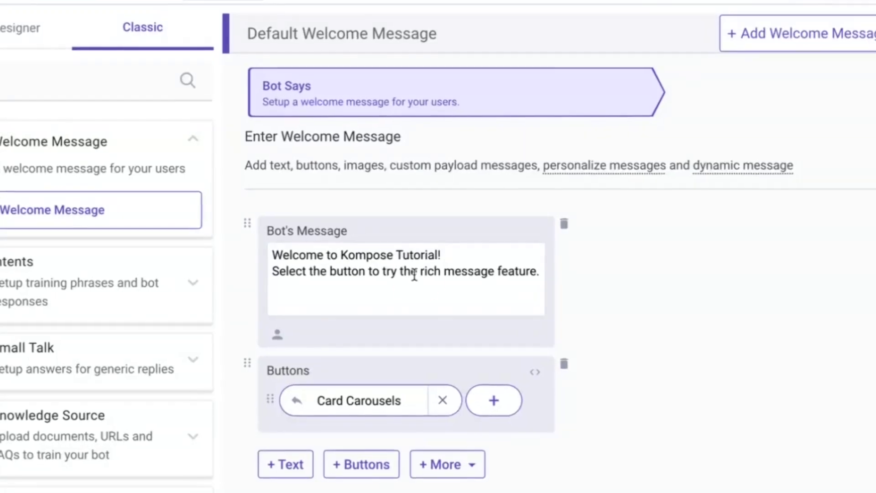
- Show the chat preview of the default welcome message and check which button types can be added to it
{"action": "left_click", "coordinate": [416, 259]}
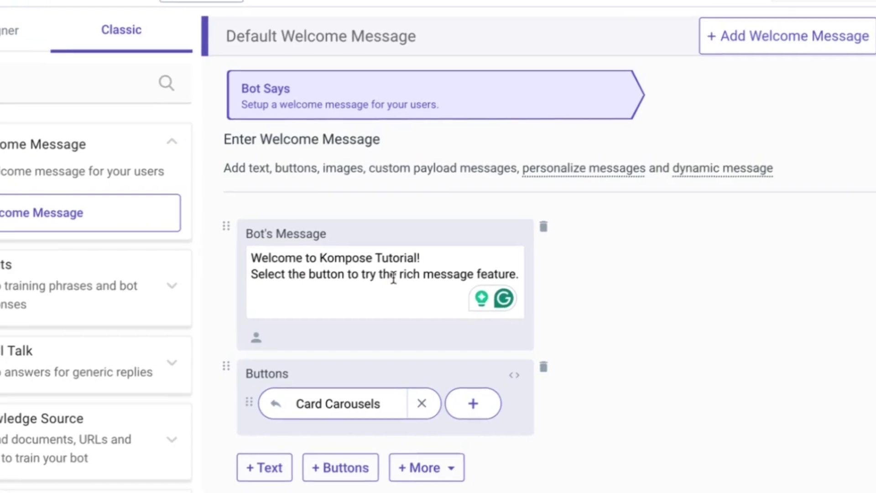
{"action": "left_click_drag", "start_coordinate": [421, 258], "coordinate": [262, 258]}
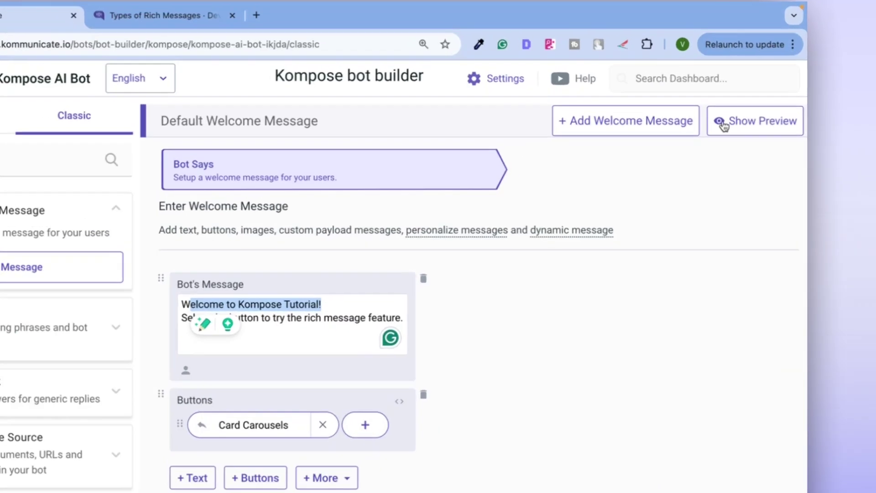
{"action": "left_click", "coordinate": [751, 110]}
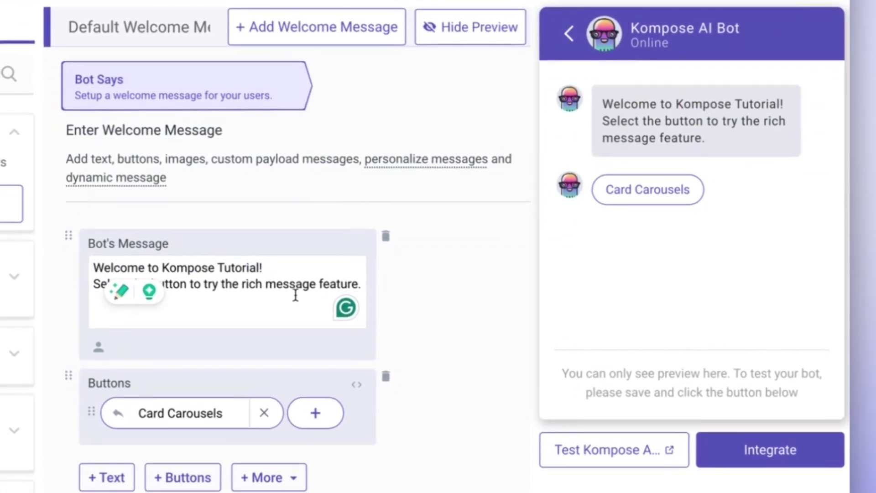
{"action": "left_click", "coordinate": [295, 295]}
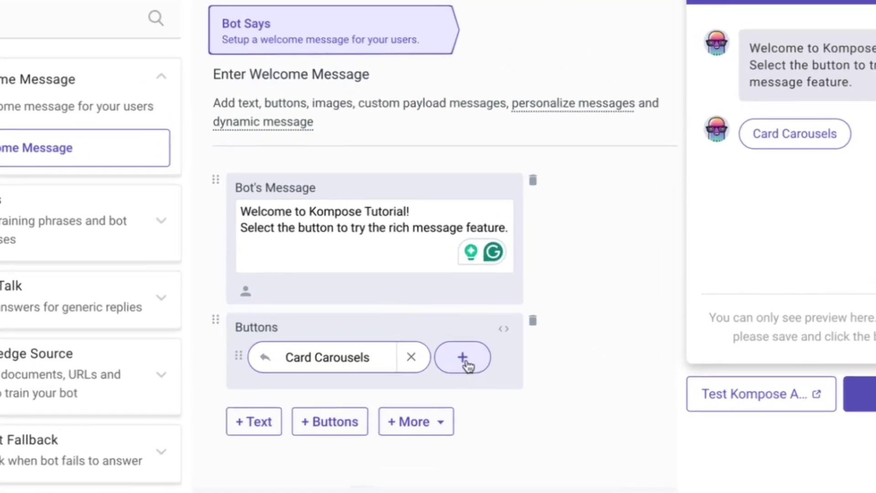
{"action": "left_click", "coordinate": [464, 359]}
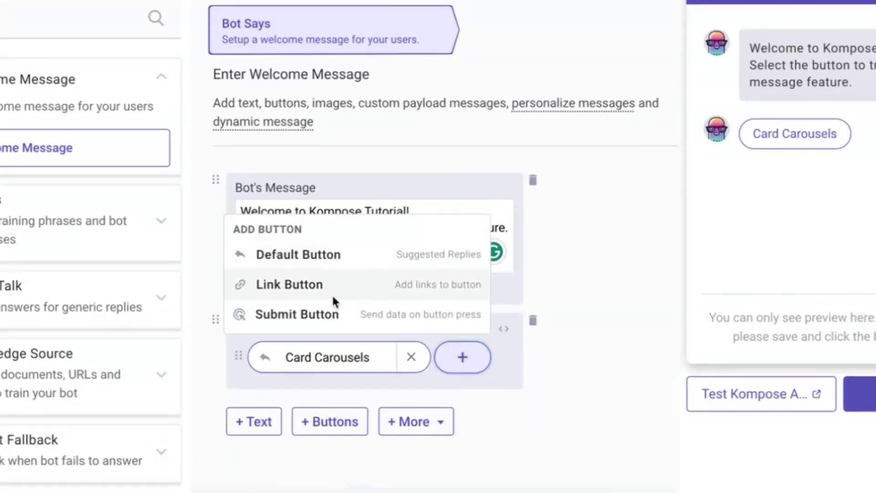
{"action": "left_click", "coordinate": [513, 359]}
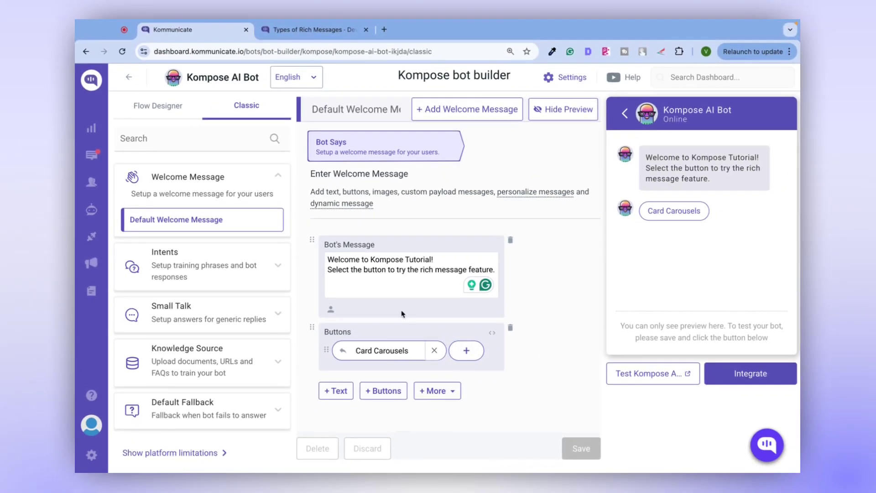
- Open the Card Carousel intent's bot response and check which further reply types can be added
{"action": "left_click", "coordinate": [227, 266]}
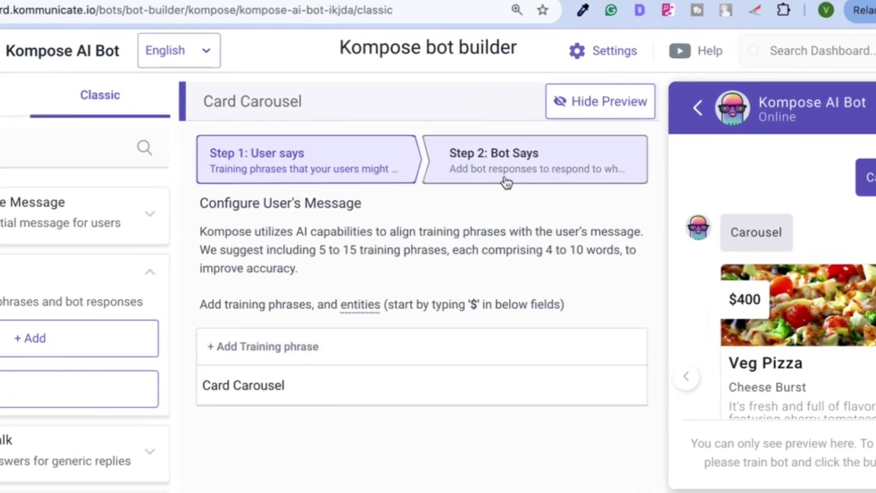
{"action": "left_click", "coordinate": [504, 153]}
{"action": "scroll", "coordinate": [446, 280], "scroll_direction": "down", "scroll_amount": 3}
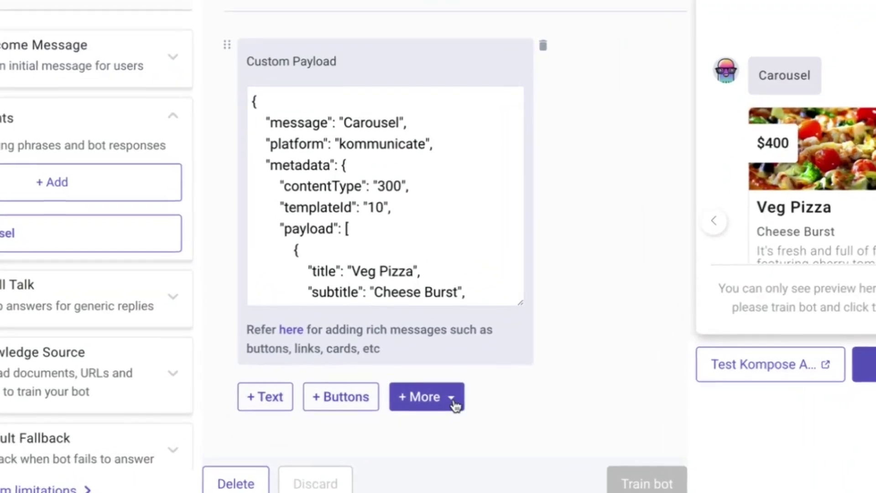
{"action": "left_click", "coordinate": [455, 405]}
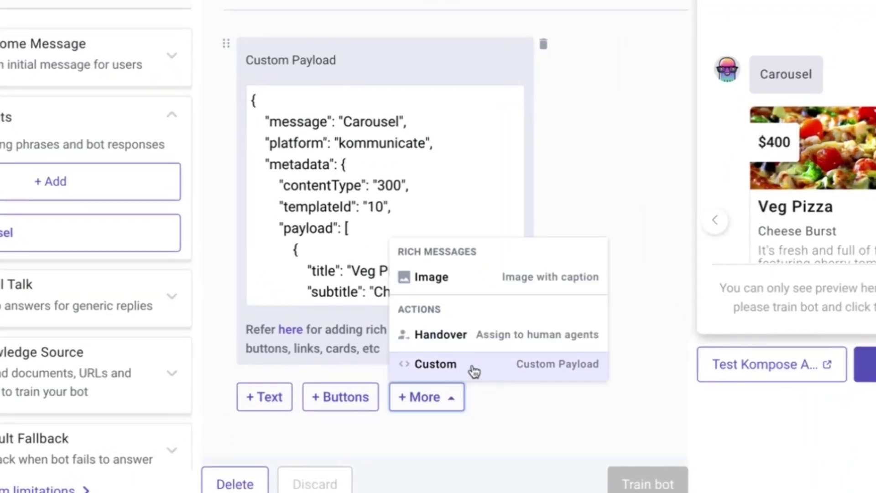
{"action": "left_click", "coordinate": [509, 404]}
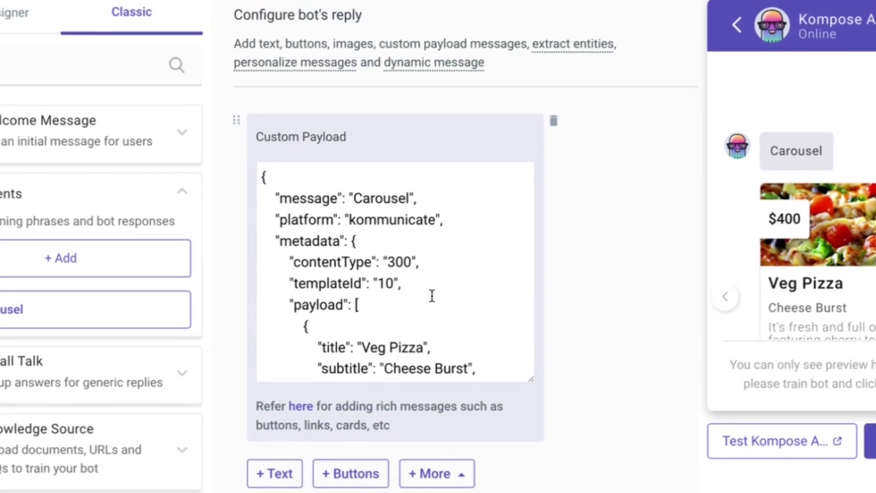
- Look through the Card Carousel's custom payload JSON and browse its cards in the chat preview
{"action": "left_click", "coordinate": [432, 297]}
{"action": "scroll", "coordinate": [432, 296], "scroll_direction": "down", "scroll_amount": 1}
{"action": "scroll", "coordinate": [704, 284], "scroll_direction": "down", "scroll_amount": 1}
{"action": "left_click", "coordinate": [784, 274]}
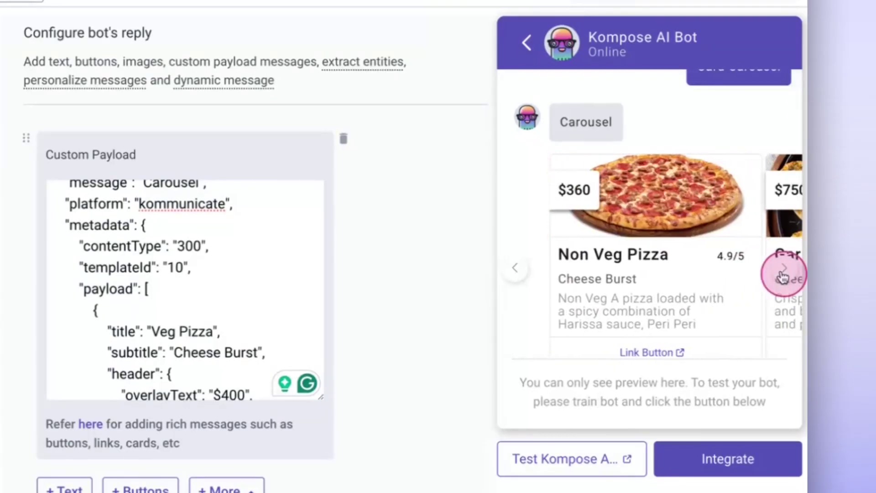
{"action": "left_click", "coordinate": [782, 274]}
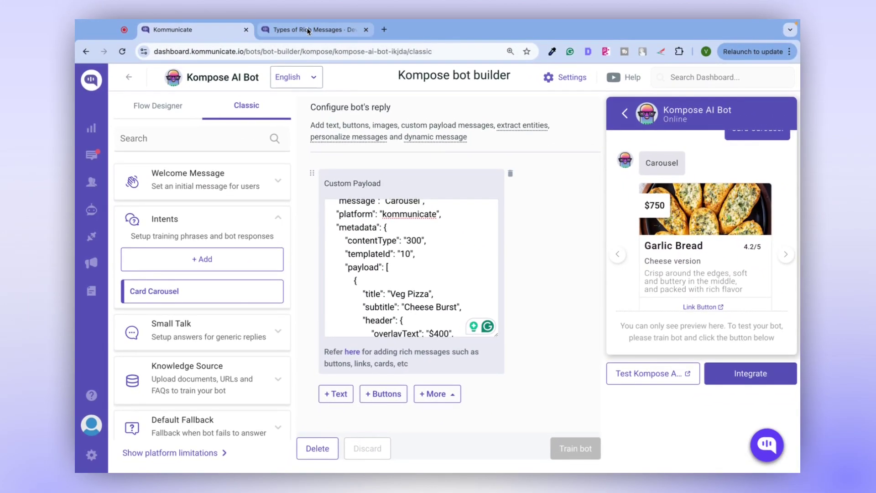
- Copy the sample card carousel JSON from the Types of Rich Messages documentation and return to the intent's custom payload
{"action": "left_click", "coordinate": [308, 31]}
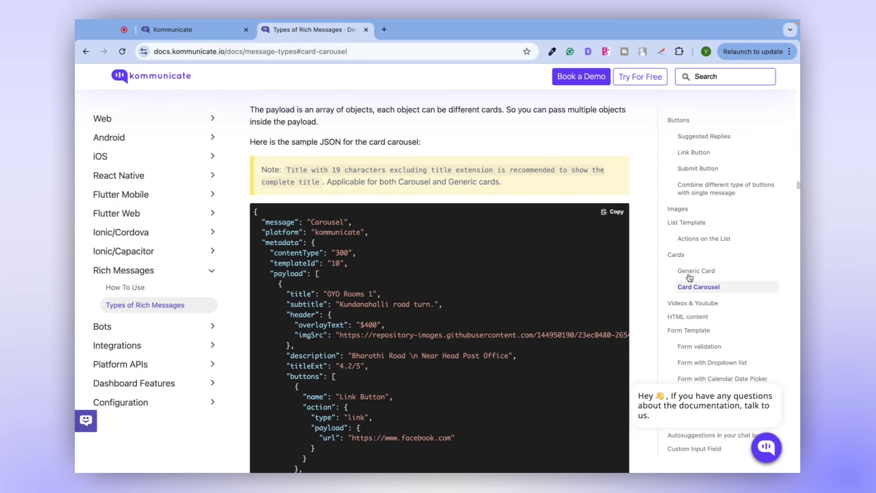
{"action": "left_click", "coordinate": [614, 214]}
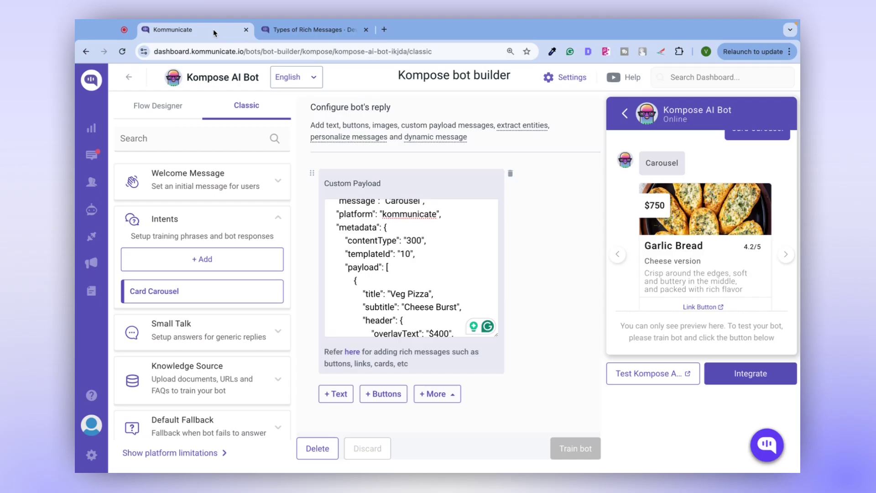
{"action": "left_click", "coordinate": [215, 32]}
{"action": "left_click", "coordinate": [435, 295]}
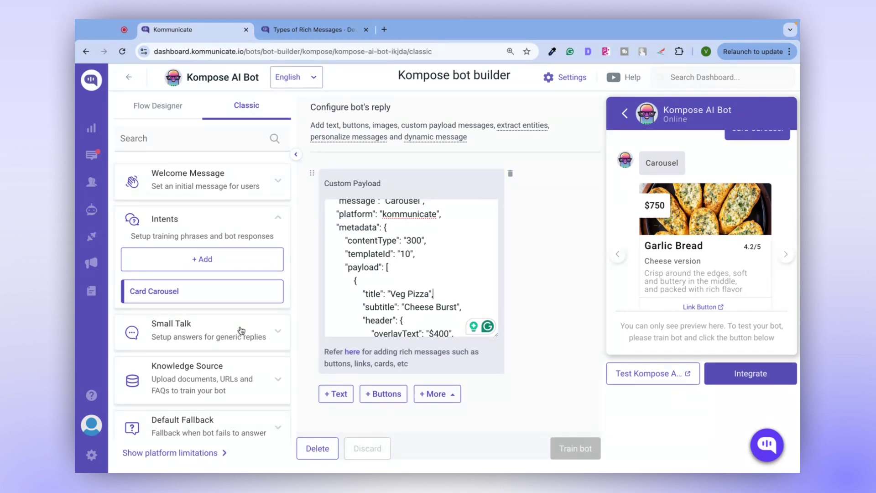
- Open the bot's Knowledge Source and review its document, URL and knowledge base training options
{"action": "scroll", "coordinate": [240, 331], "scroll_direction": "down", "scroll_amount": 1}
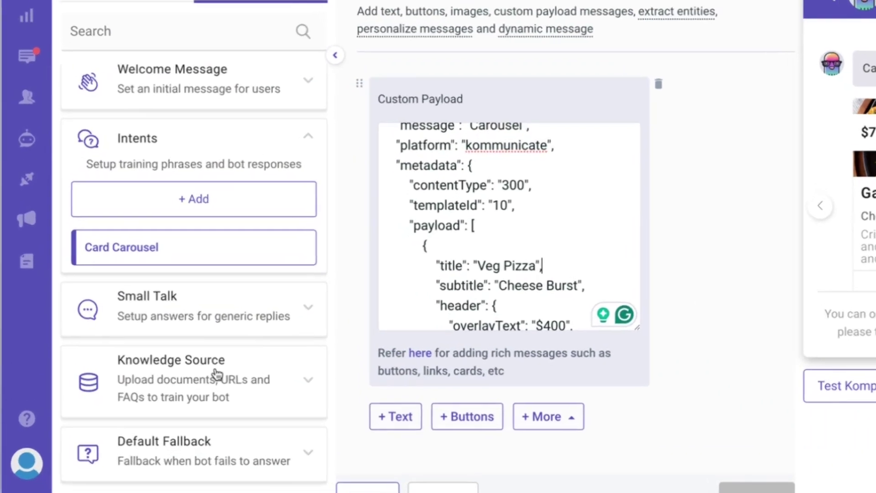
{"action": "left_click", "coordinate": [217, 365]}
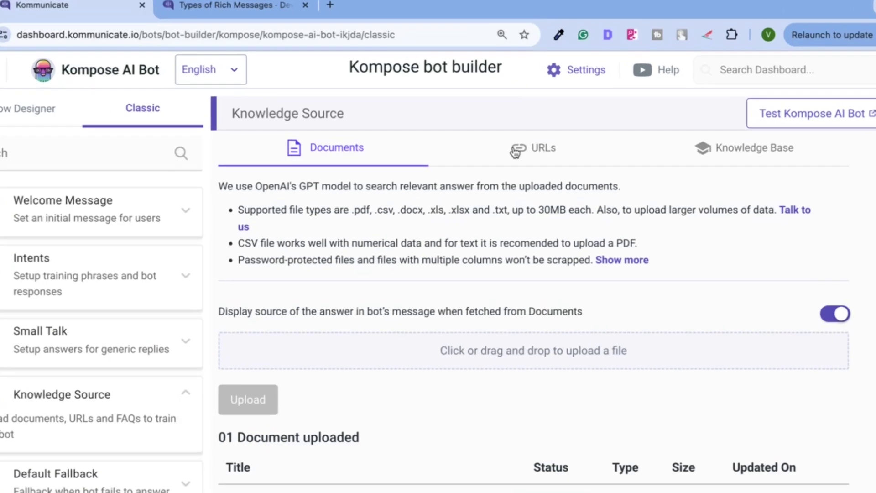
{"action": "left_click", "coordinate": [529, 134]}
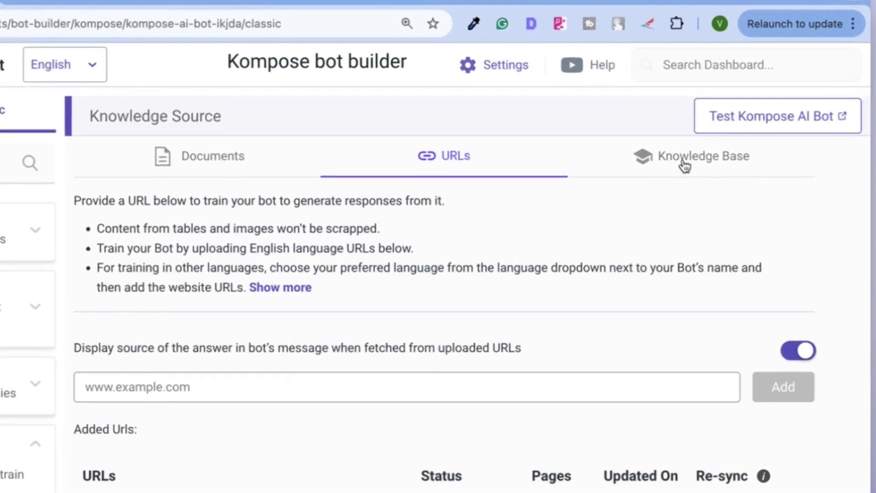
{"action": "left_click", "coordinate": [684, 139]}
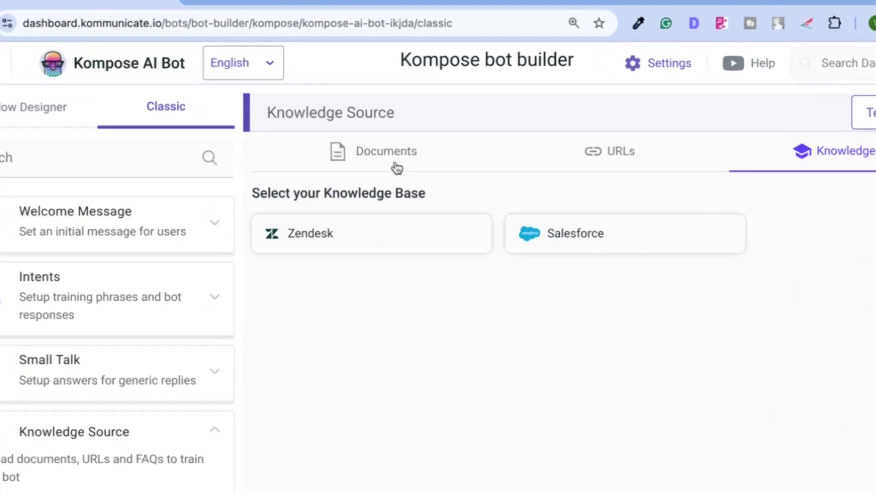
{"action": "left_click", "coordinate": [393, 142]}
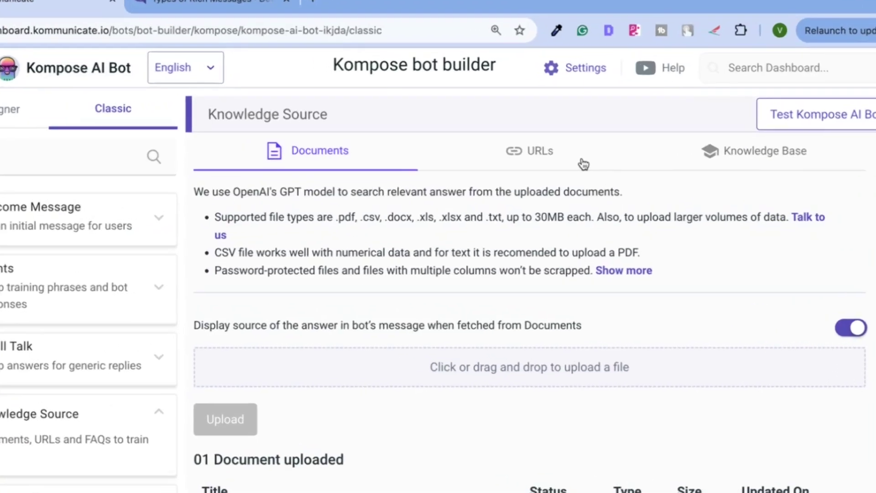
{"action": "left_click", "coordinate": [542, 161]}
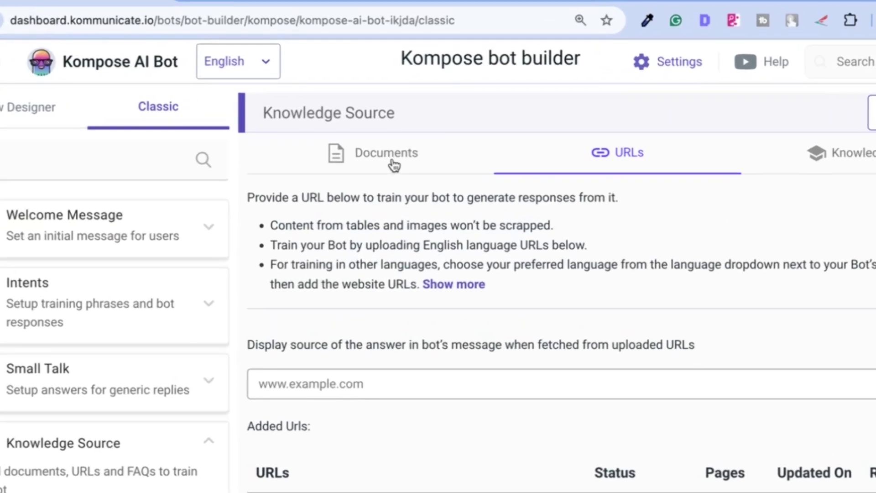
{"action": "left_click", "coordinate": [391, 139]}
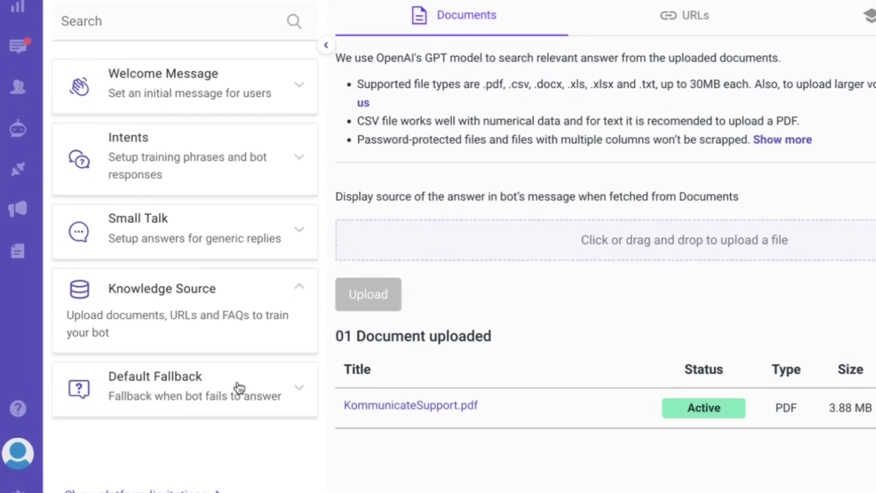
- Set the Default Fallback bot message to "Will connect to a human agent."
{"action": "left_click", "coordinate": [250, 386]}
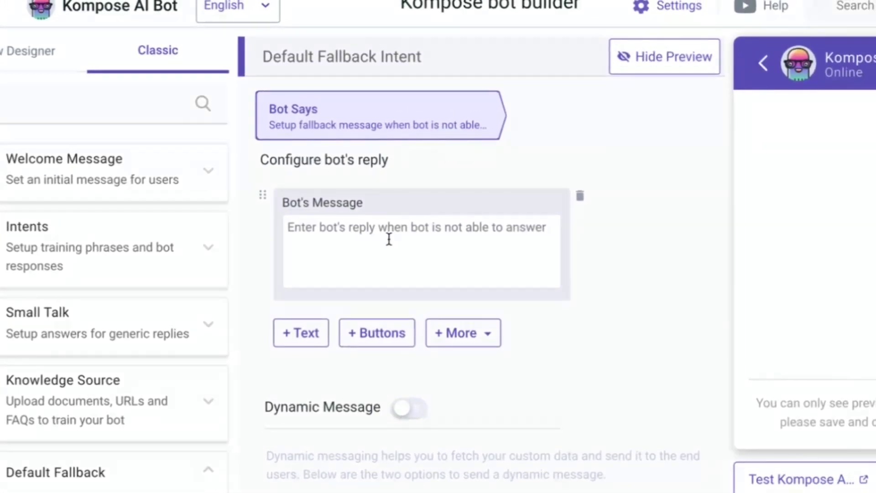
{"action": "left_click", "coordinate": [389, 237]}
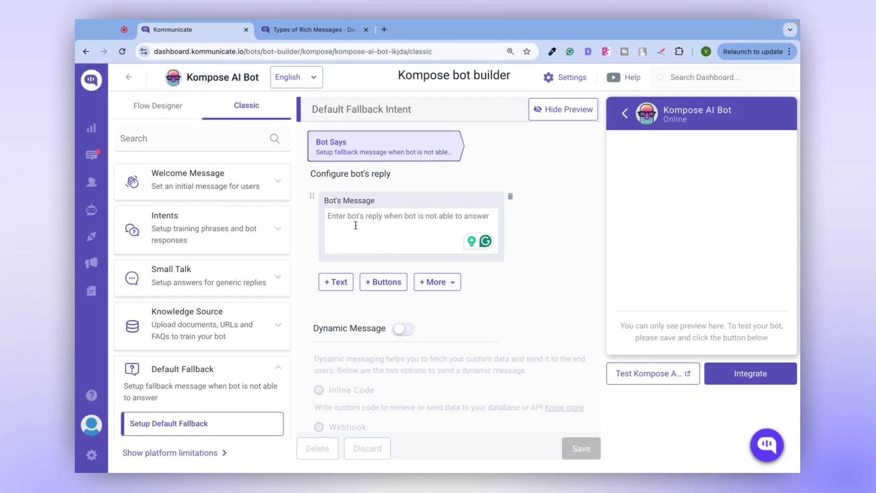
{"action": "type", "text": "Will connect to a "}
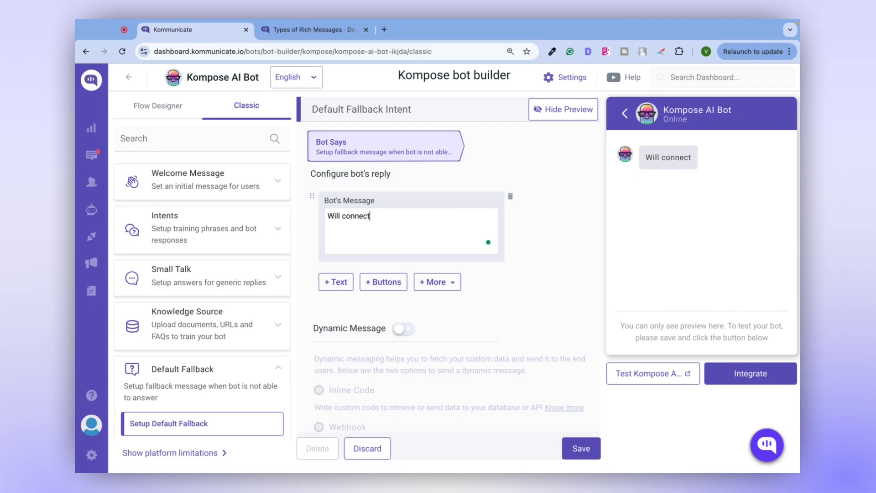
{"action": "type", "text": "human agent."}
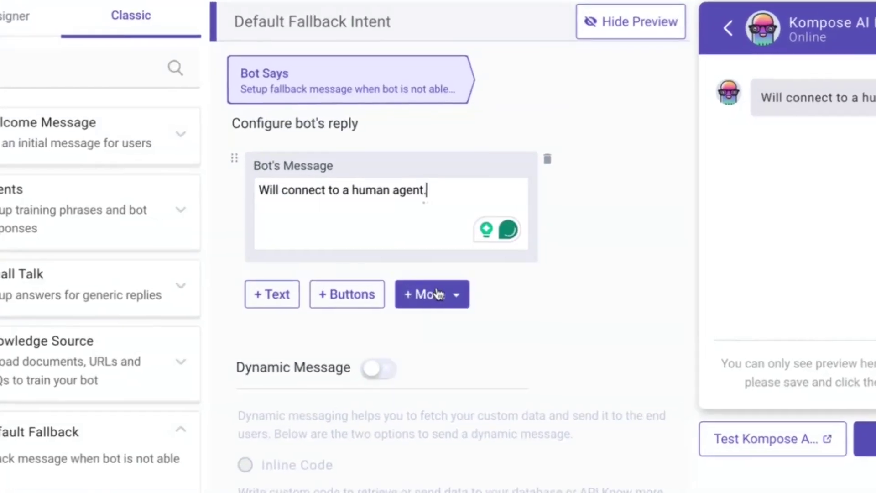
- Add a Handover action to the fallback reply and go through its assignment options: specific Human, Team and specific Bot
{"action": "left_click", "coordinate": [437, 282]}
{"action": "left_click", "coordinate": [452, 414]}
{"action": "left_click", "coordinate": [320, 332]}
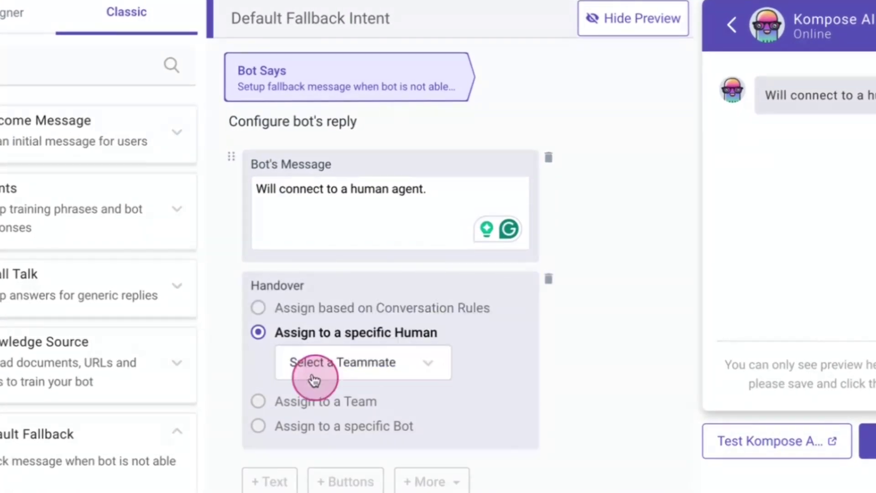
{"action": "left_click", "coordinate": [305, 404]}
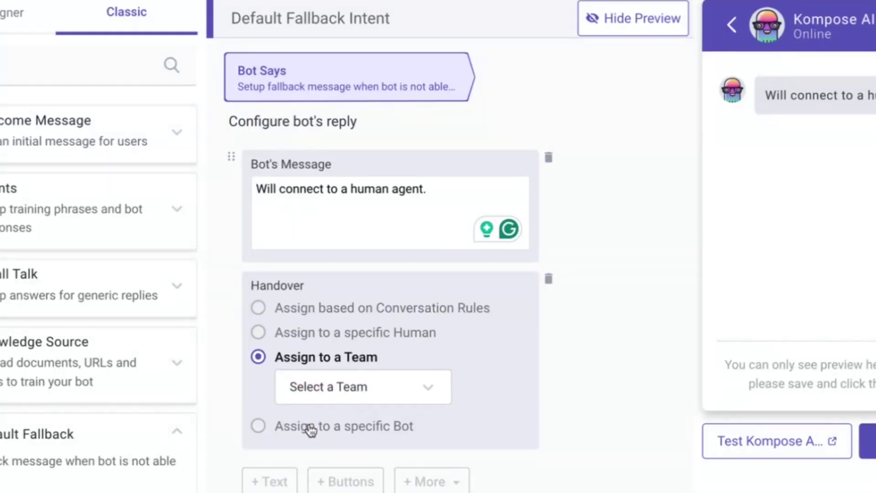
{"action": "left_click", "coordinate": [306, 426]}
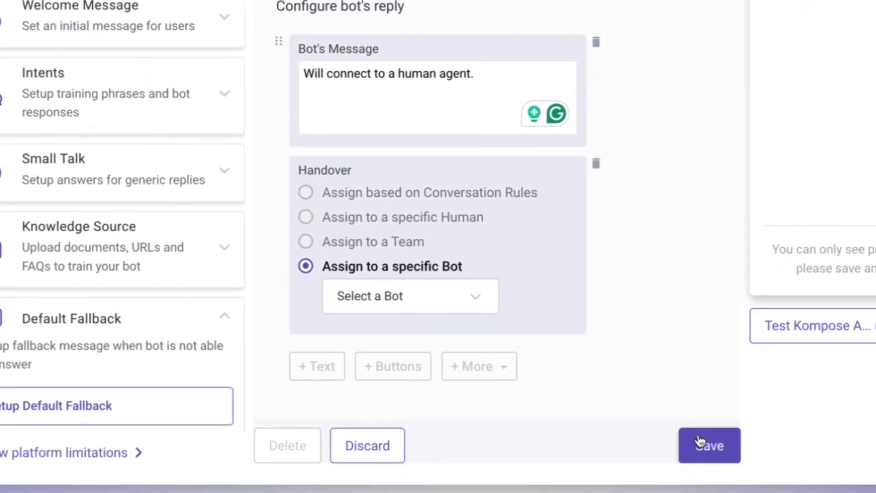
{"action": "left_click", "coordinate": [390, 443]}
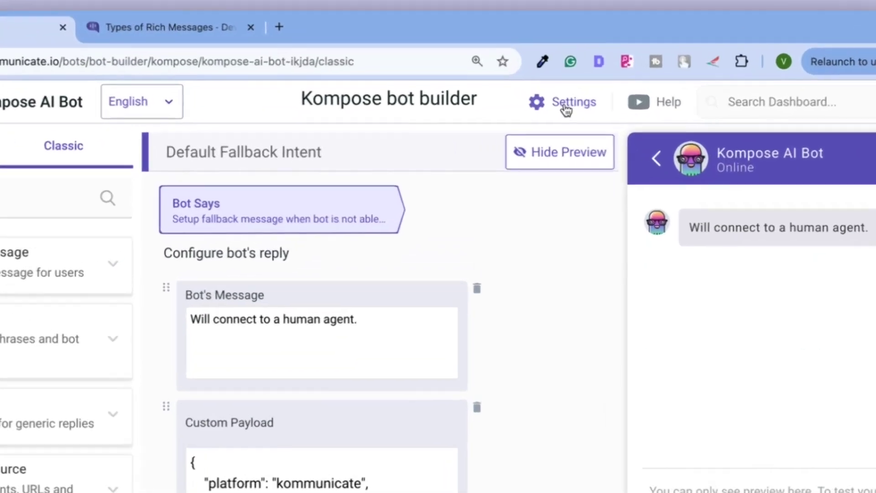
- Open the bot's general settings and review the Custom Instructions options for tone, response length and other instructions
{"action": "left_click", "coordinate": [580, 81]}
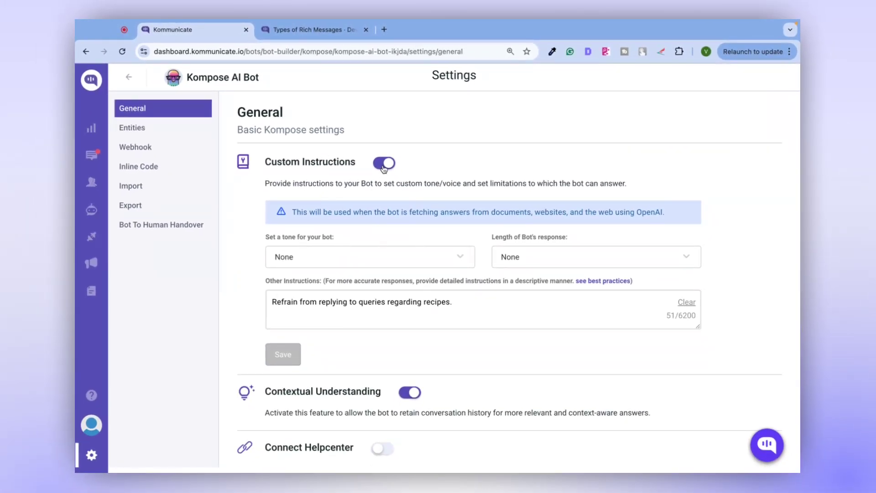
{"action": "scroll", "coordinate": [366, 187], "scroll_direction": "down", "scroll_amount": 1}
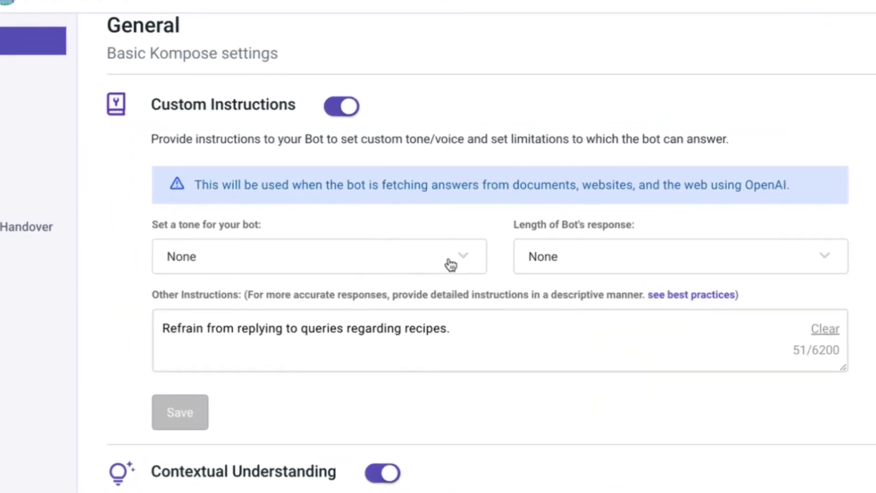
{"action": "left_click", "coordinate": [449, 244]}
{"action": "left_click", "coordinate": [645, 258]}
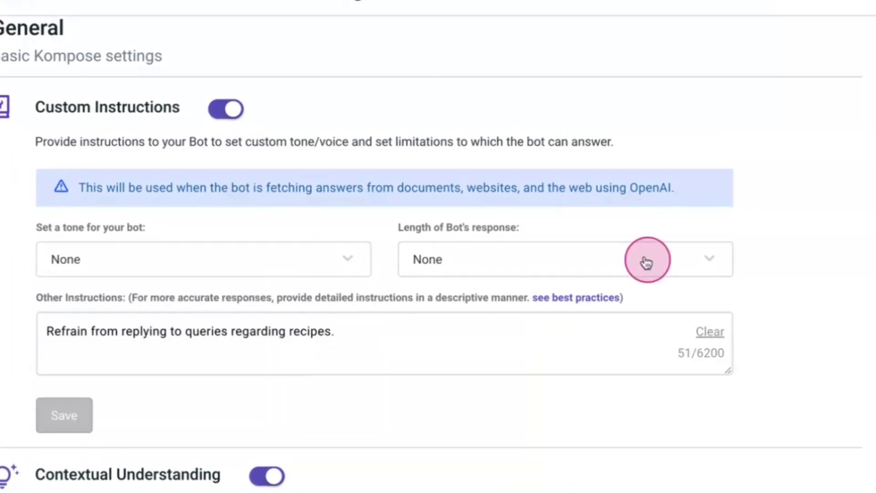
{"action": "left_click", "coordinate": [664, 260]}
{"action": "left_click", "coordinate": [387, 311]}
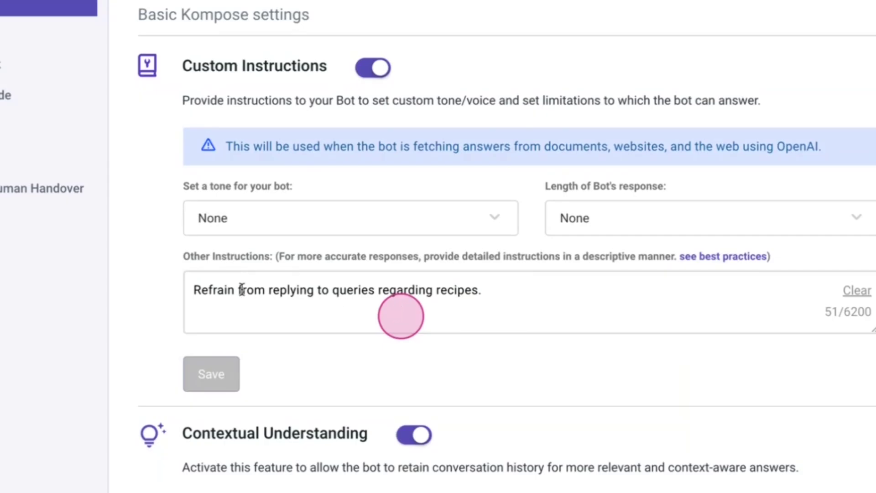
{"action": "left_click_drag", "start_coordinate": [193, 289], "coordinate": [494, 286]}
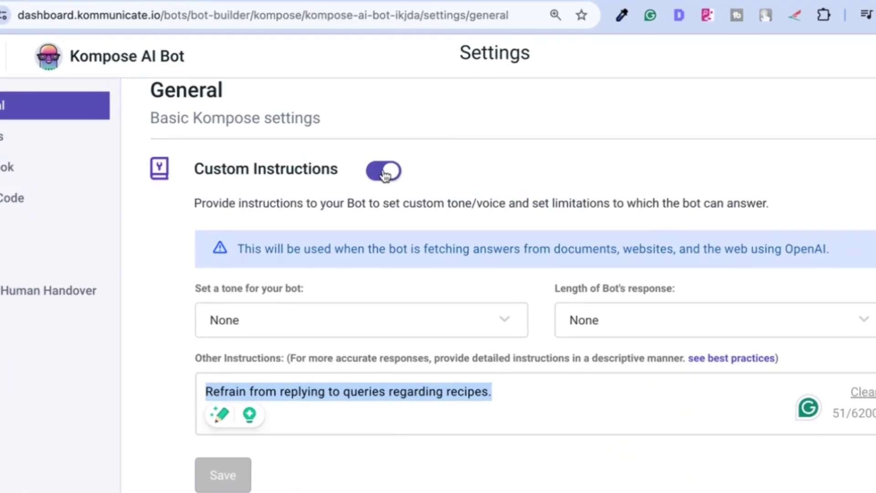
- Turn off Custom Instructions and look over the remaining general settings through Get Answers from Web
{"action": "left_click", "coordinate": [385, 175]}
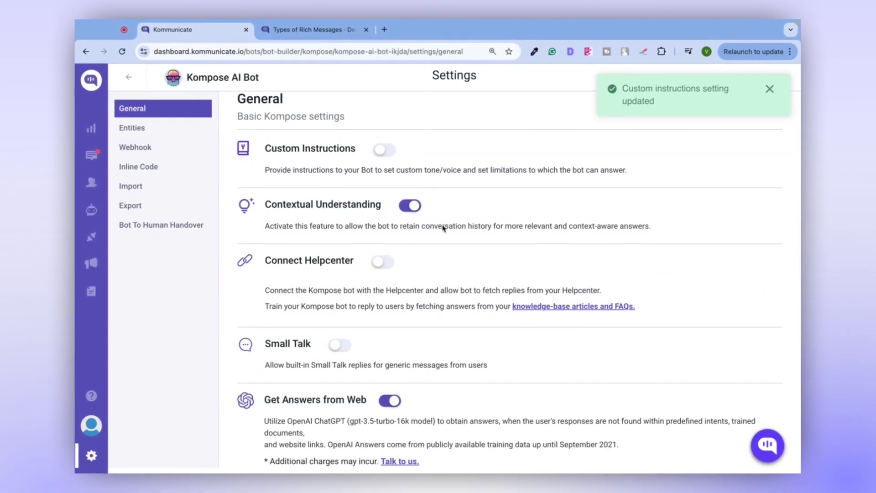
{"action": "scroll", "coordinate": [335, 221], "scroll_direction": "down", "scroll_amount": 1}
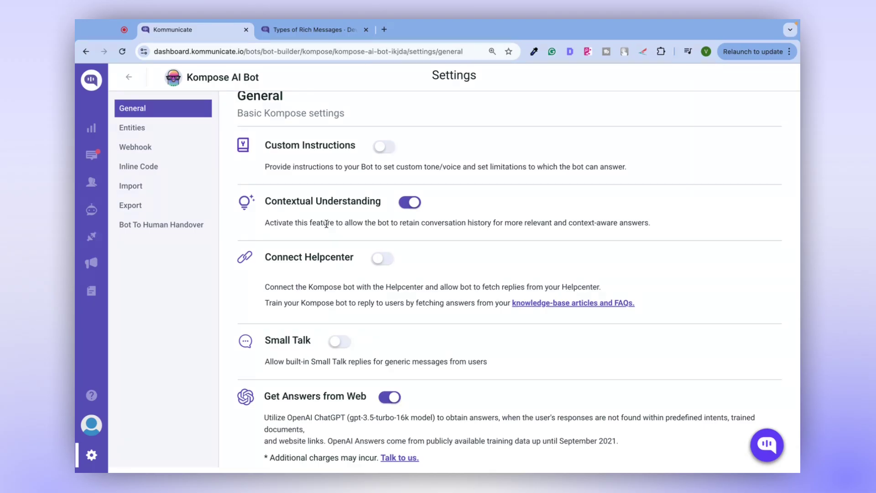
{"action": "scroll", "coordinate": [326, 223], "scroll_direction": "down", "scroll_amount": 1}
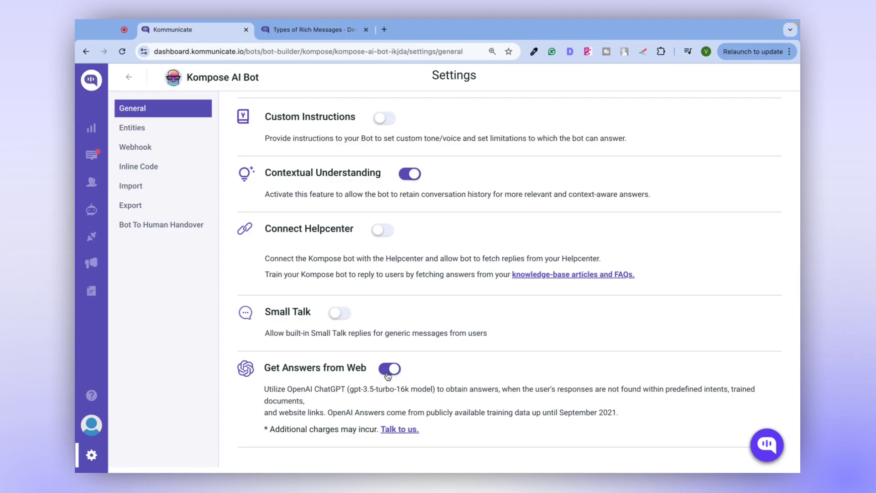
- Return to the Kompose bot builder and launch the test page for Kompose AI Bot
{"action": "scroll", "coordinate": [388, 376], "scroll_direction": "up", "scroll_amount": 3}
{"action": "left_click", "coordinate": [129, 76]}
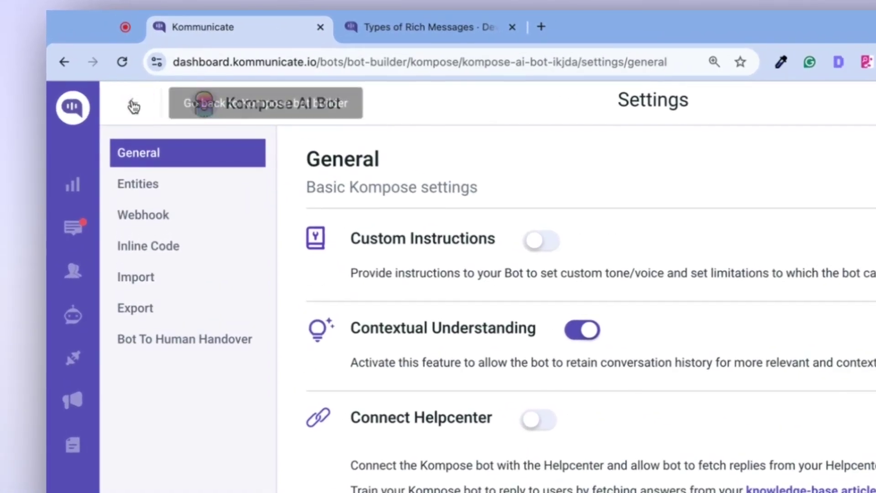
{"action": "left_click", "coordinate": [131, 104]}
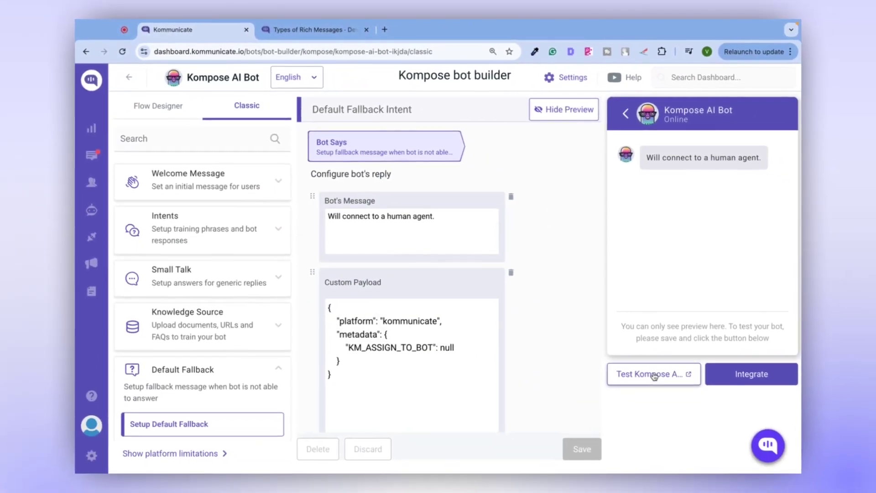
{"action": "left_click", "coordinate": [709, 410]}
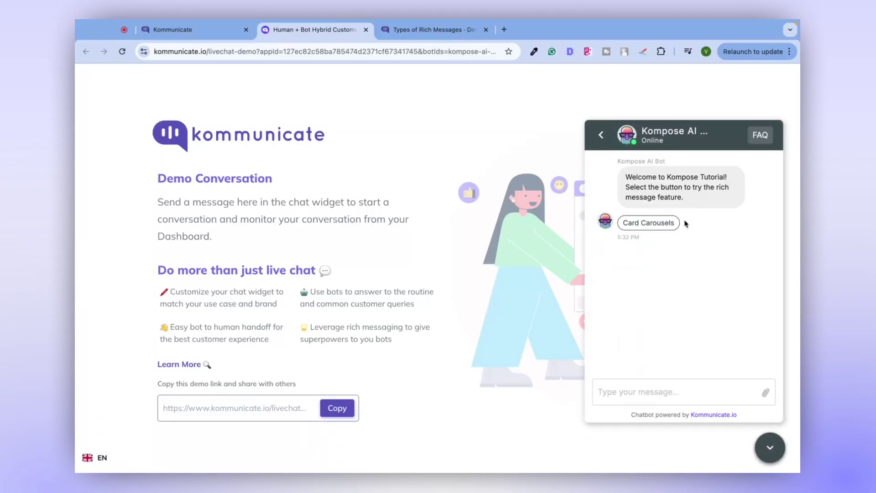
- Choose Card Carousels in the demo chat and browse the carousel to the Garlic Bread card
{"action": "left_click", "coordinate": [657, 226]}
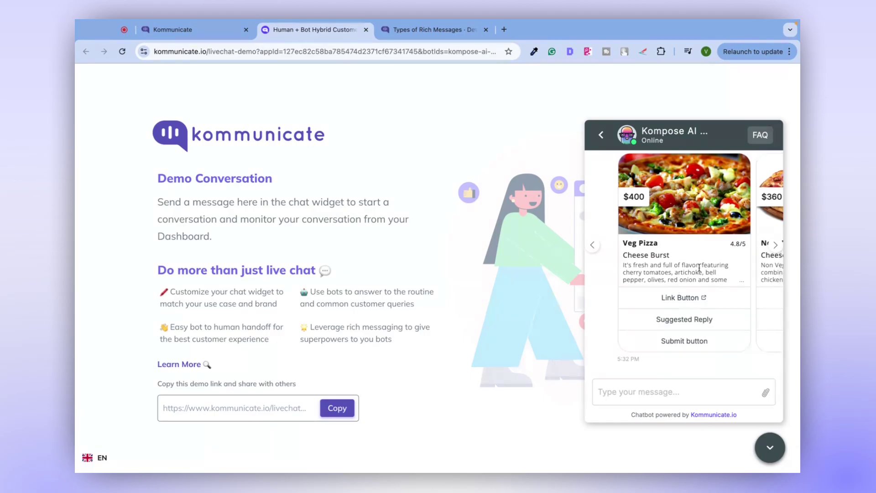
{"action": "left_click", "coordinate": [776, 246]}
{"action": "left_click", "coordinate": [776, 246]}
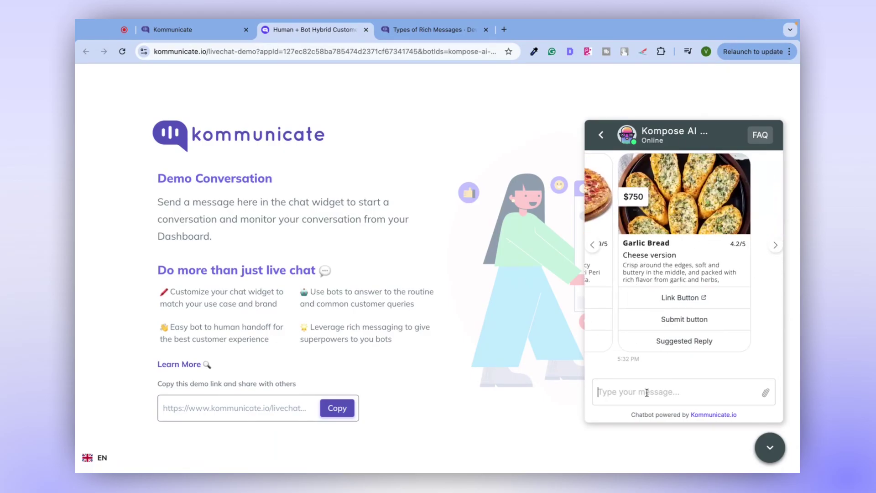
- Ask the bot "How to make a pizza?" in the demo chat and read through its reply
{"action": "left_click", "coordinate": [647, 393]}
{"action": "type", "text": "How to "}
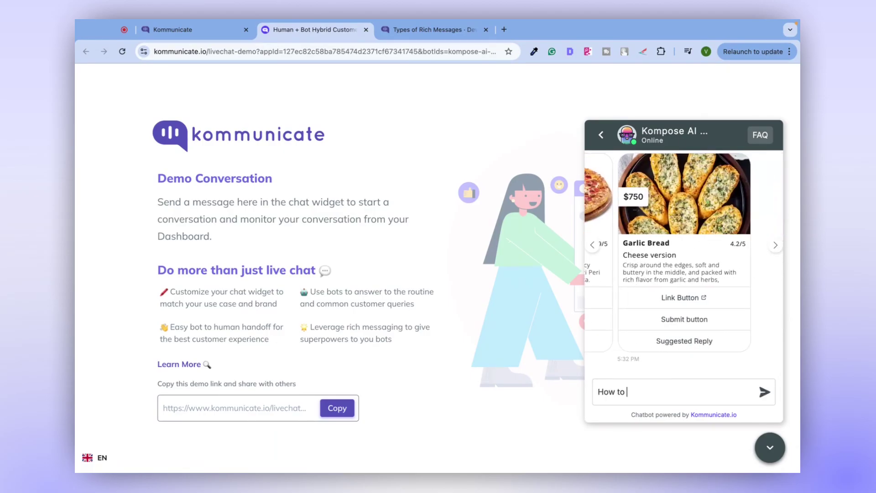
{"action": "type", "text": "make a pizza?"}
{"action": "key", "text": "Return"}
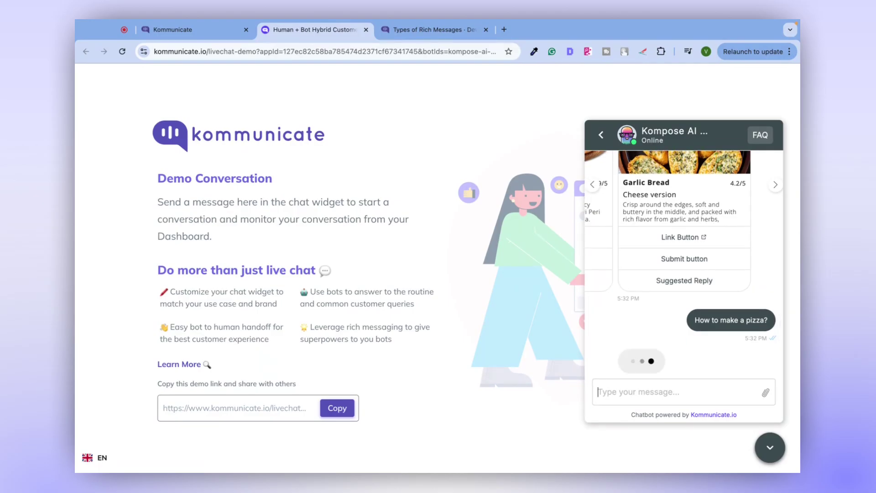
{"action": "scroll", "coordinate": [708, 280], "scroll_direction": "up", "scroll_amount": 5}
{"action": "scroll", "coordinate": [708, 280], "scroll_direction": "up", "scroll_amount": 10}
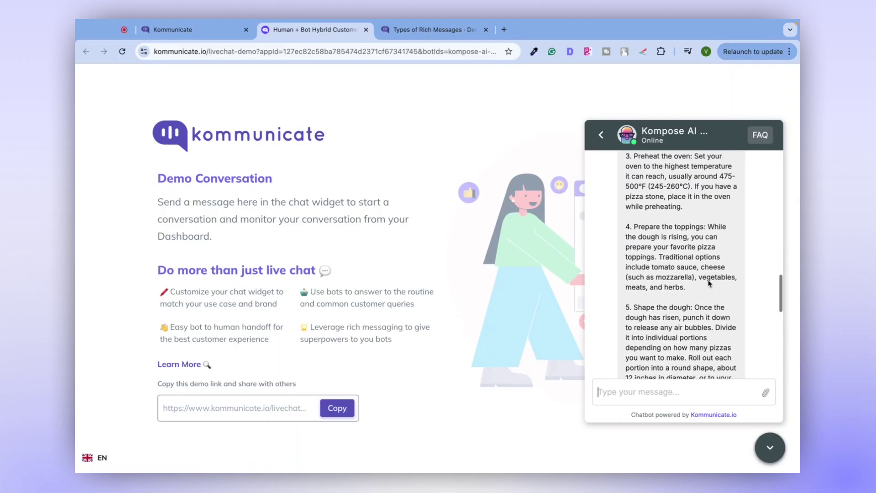
{"action": "scroll", "coordinate": [709, 283], "scroll_direction": "down", "scroll_amount": 15}
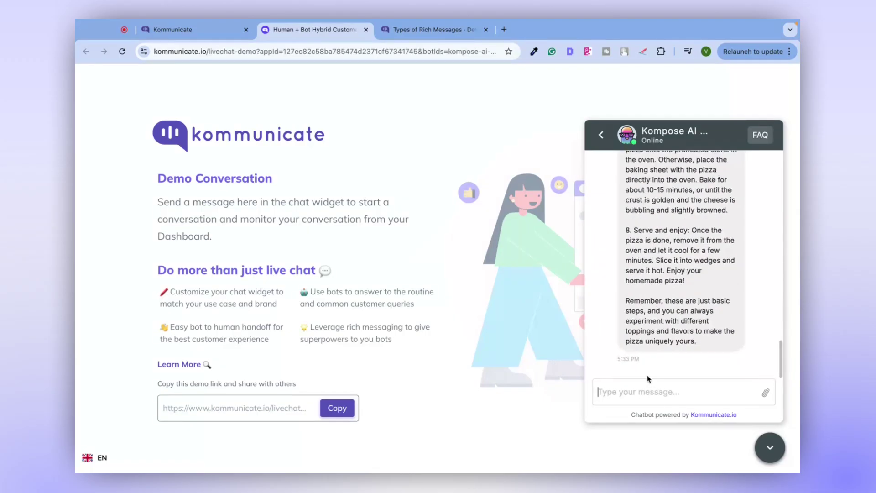
- Send the follow-up question "How long should I have it in the oven?" and read through the bot's reply
{"action": "type", "text": "How lo"}
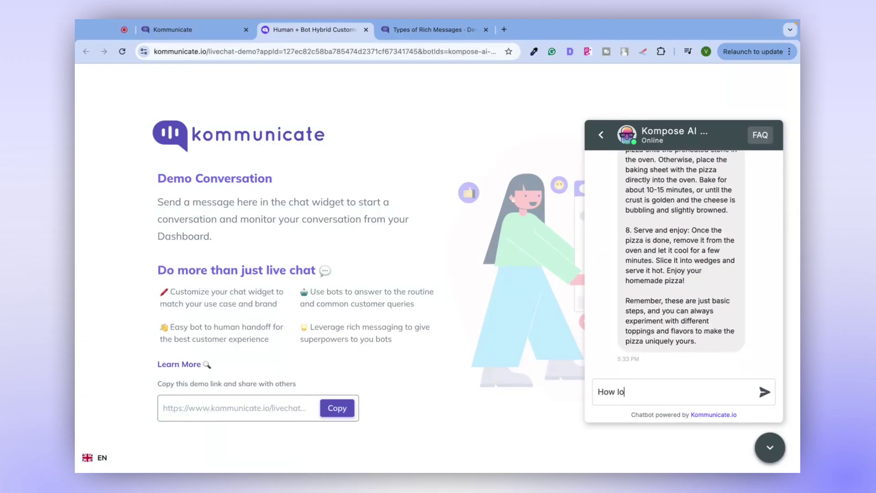
{"action": "type", "text": "ng should I have it in the oven?"}
{"action": "key", "text": "Return"}
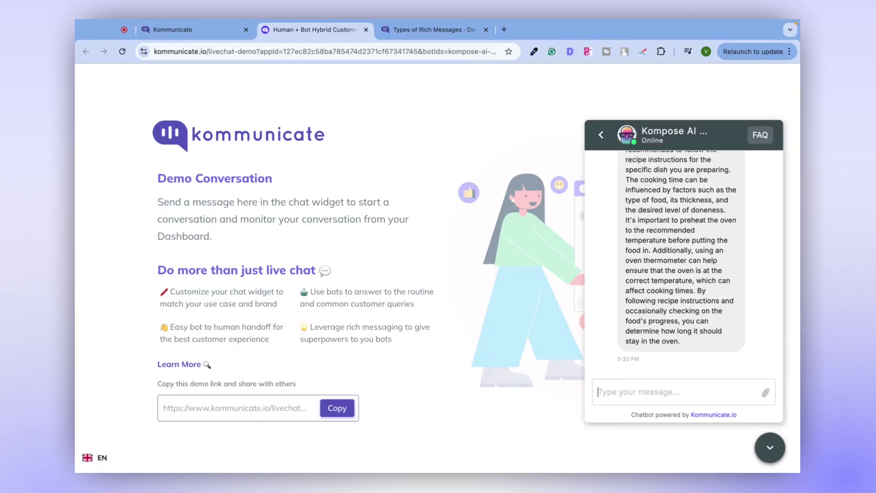
{"action": "scroll", "coordinate": [682, 287], "scroll_direction": "up", "scroll_amount": 2}
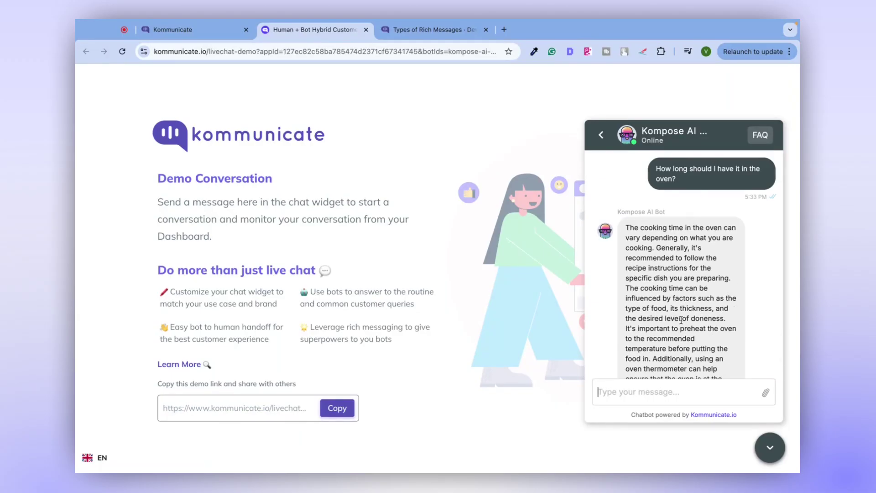
{"action": "scroll", "coordinate": [681, 285], "scroll_direction": "down", "scroll_amount": 3}
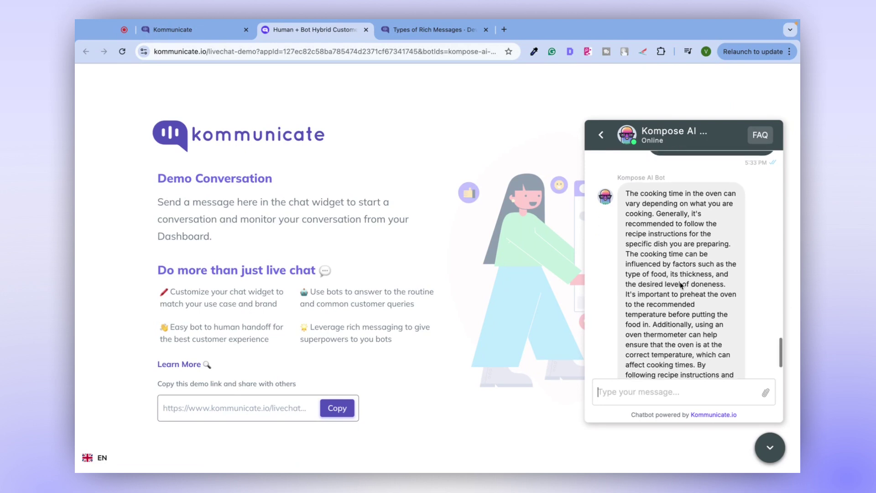
{"action": "scroll", "coordinate": [681, 286], "scroll_direction": "down", "scroll_amount": 1}
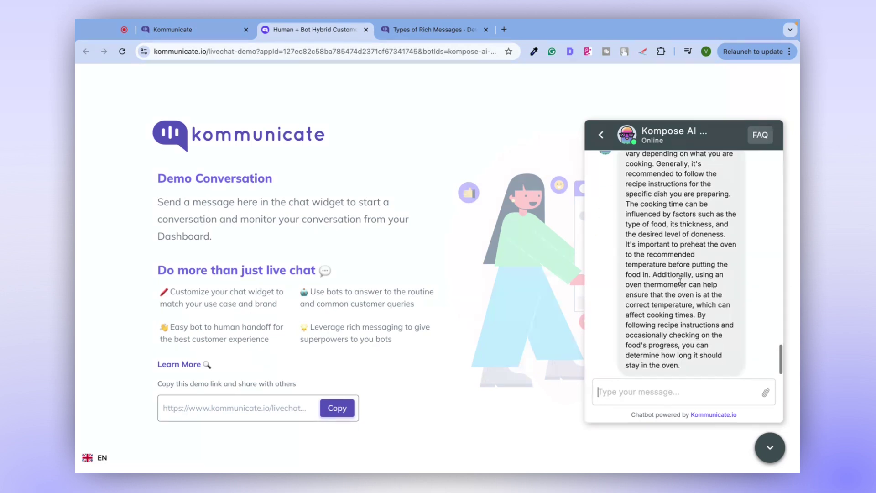
{"action": "scroll", "coordinate": [681, 283], "scroll_direction": "down", "scroll_amount": 1}
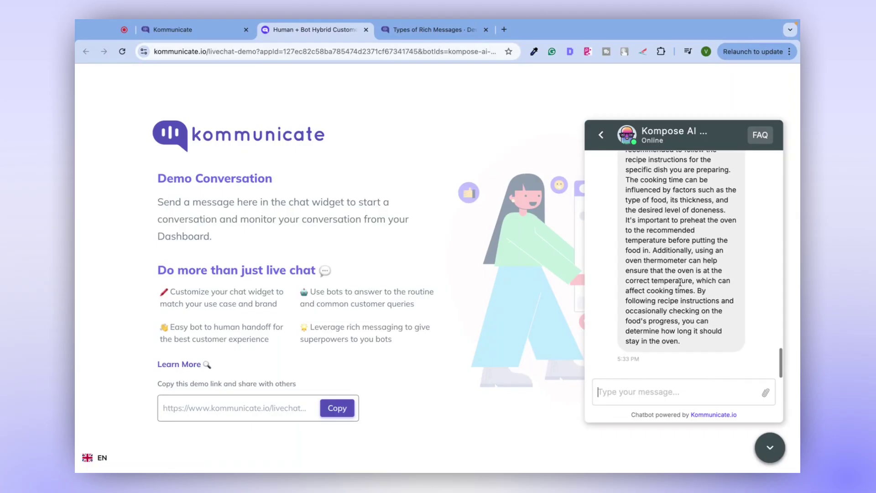